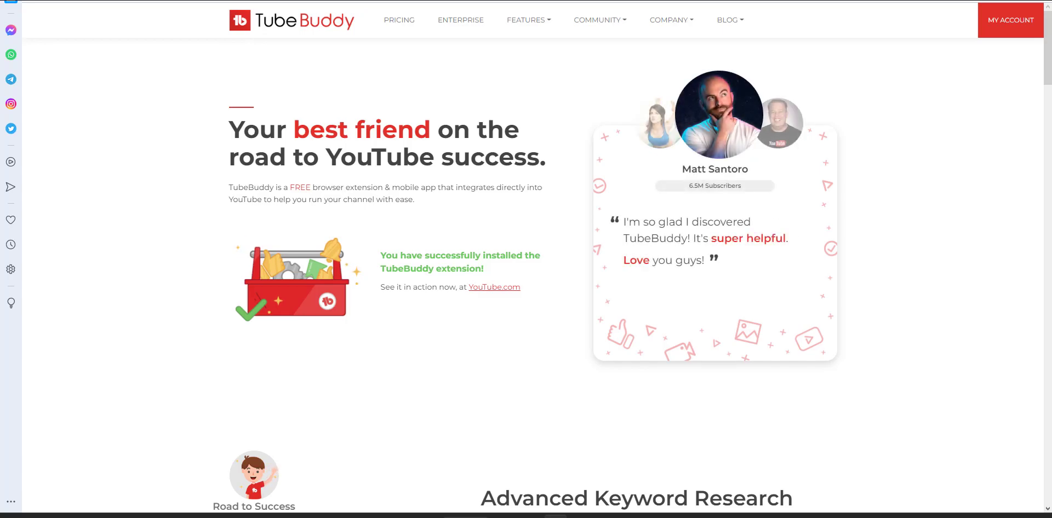
Open TubeBuddy's Keyword Explorer on YouTube and explore the suggested keyword "boston news weather"
{"action": "left_click", "coordinate": [1010, 20]}
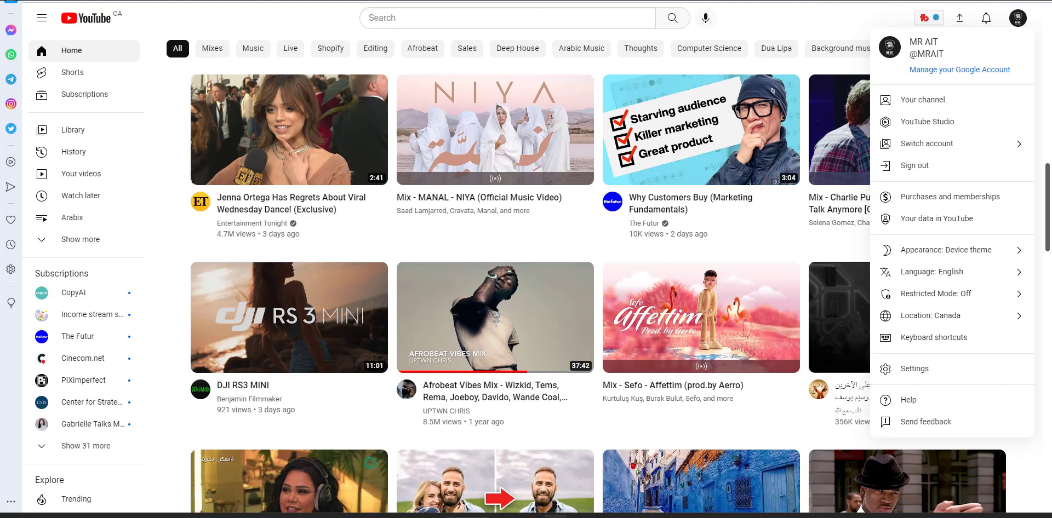
{"action": "left_click", "coordinate": [923, 20]}
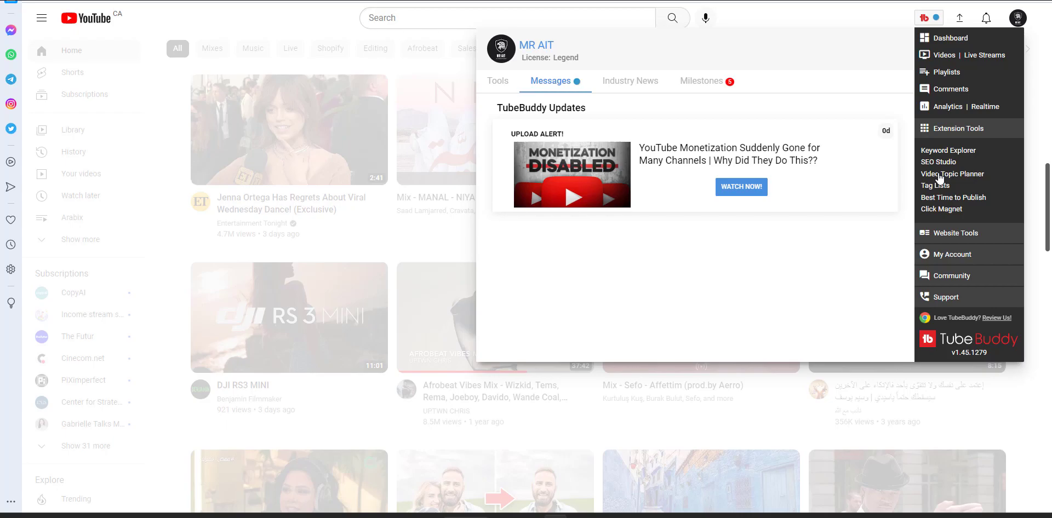
{"action": "left_click", "coordinate": [962, 156]}
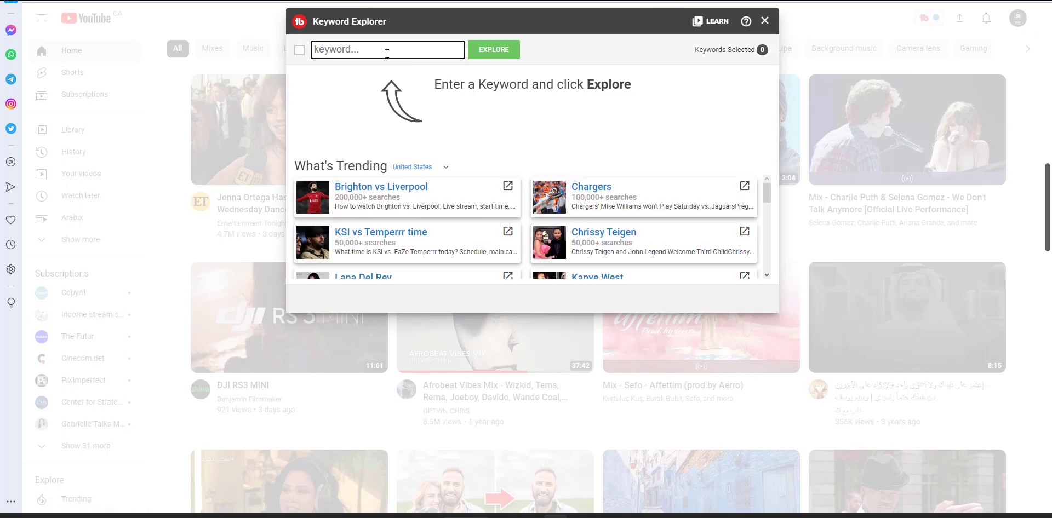
{"action": "type", "text": "boston n"}
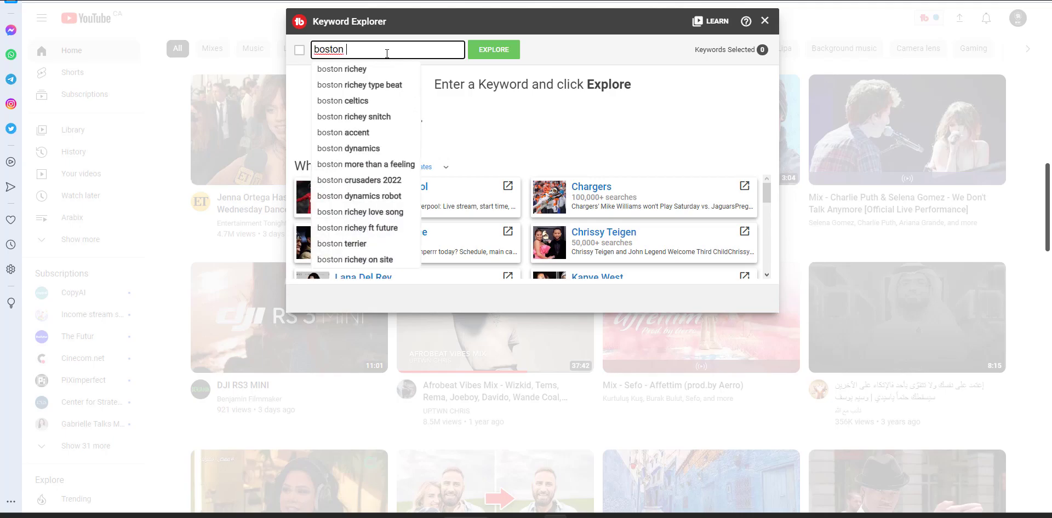
{"action": "type", "text": "ews"}
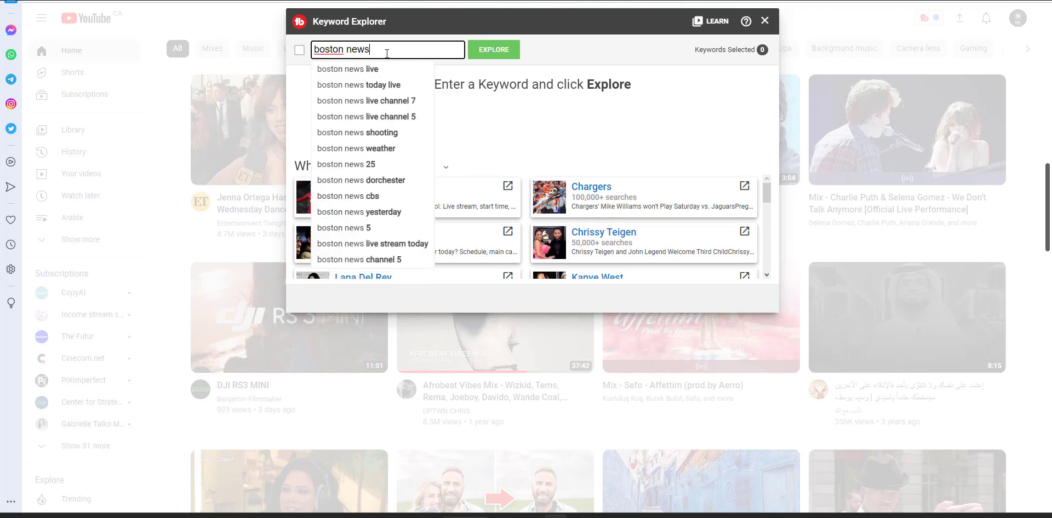
{"action": "left_click", "coordinate": [377, 149]}
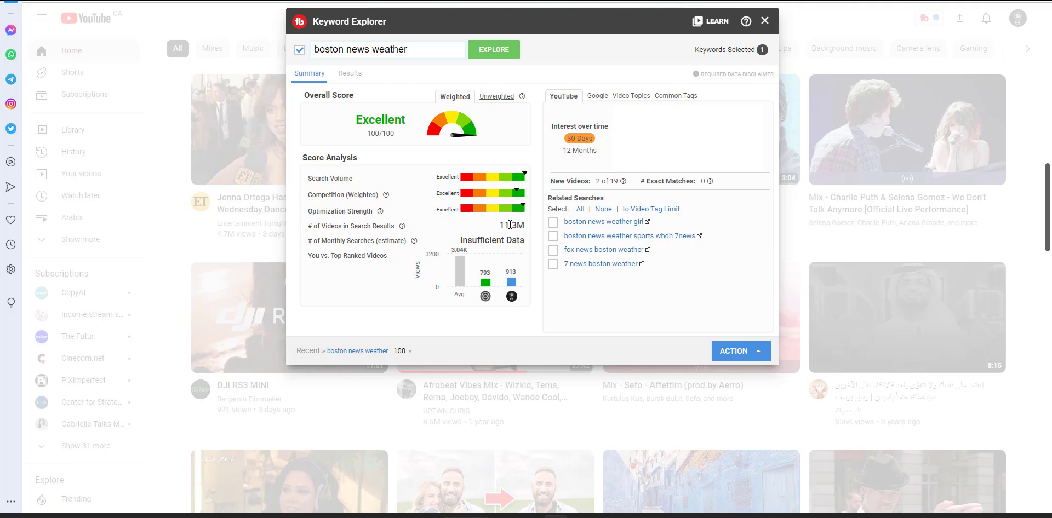
Compare the weighted and unweighted scores for "boston news weather", including competition and the number of videos in search results
{"action": "left_click_drag", "start_coordinate": [508, 225], "coordinate": [507, 101]}
{"action": "left_click", "coordinate": [507, 98]}
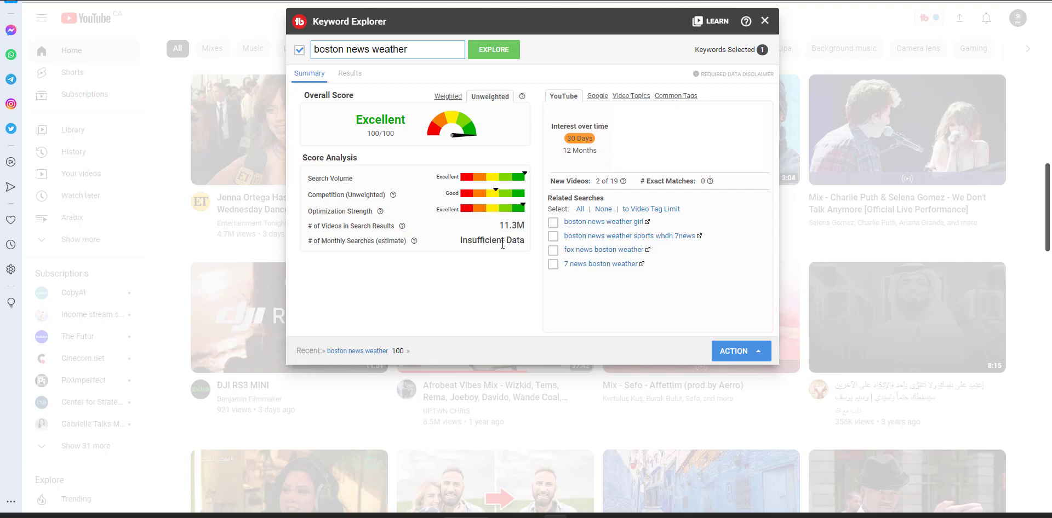
{"action": "left_click", "coordinate": [427, 53]}
{"action": "left_click", "coordinate": [449, 99]}
{"action": "left_click", "coordinate": [481, 97]}
{"action": "left_click", "coordinate": [453, 97]}
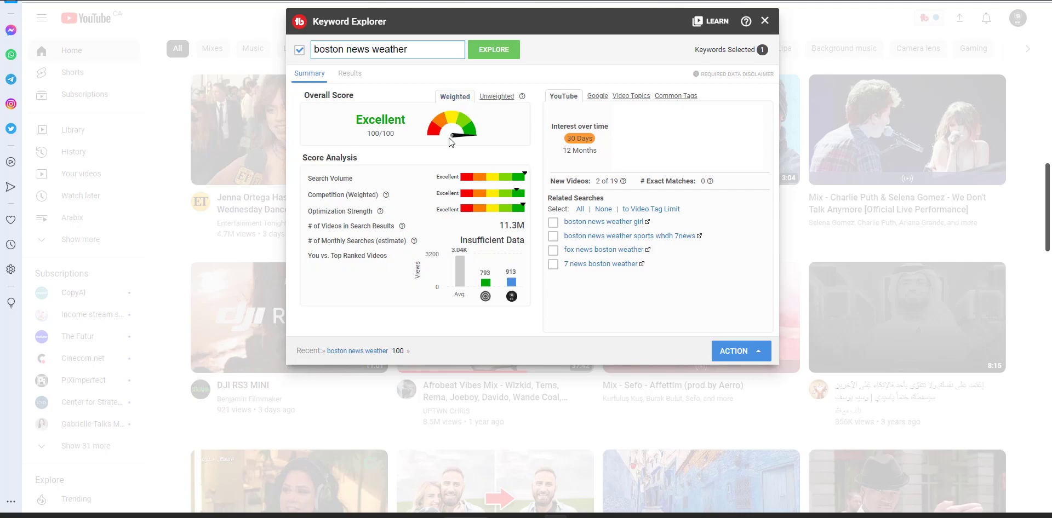
{"action": "left_click_drag", "start_coordinate": [435, 49], "coordinate": [312, 49]}
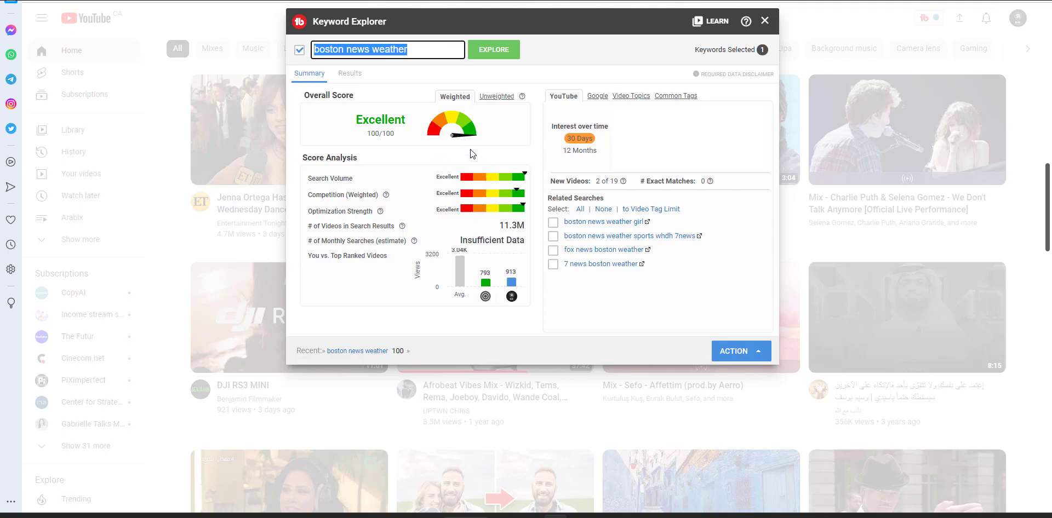
{"action": "left_click", "coordinate": [497, 98]}
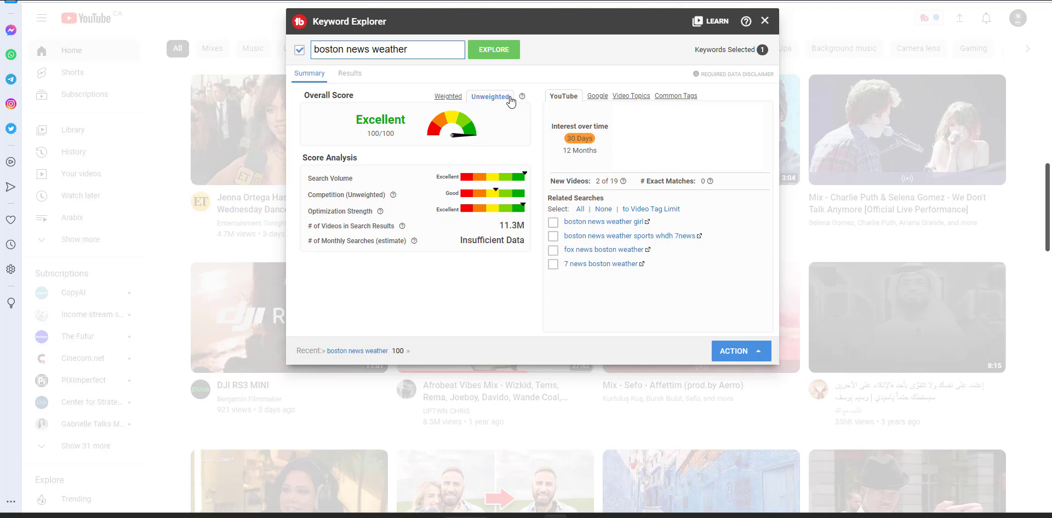
{"action": "left_click_drag", "start_coordinate": [509, 98], "coordinate": [475, 105]}
{"action": "left_click_drag", "start_coordinate": [393, 49], "coordinate": [413, 65]}
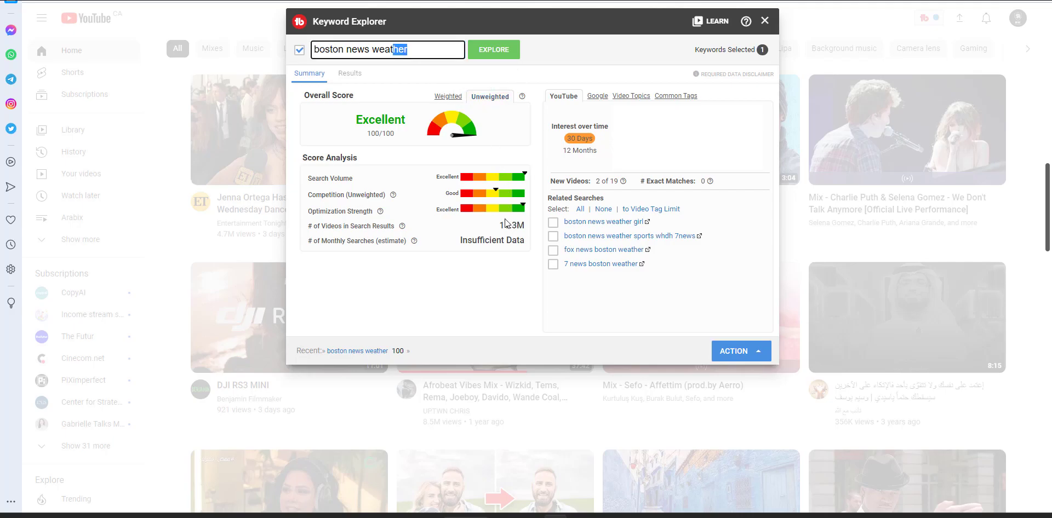
{"action": "left_click", "coordinate": [440, 97]}
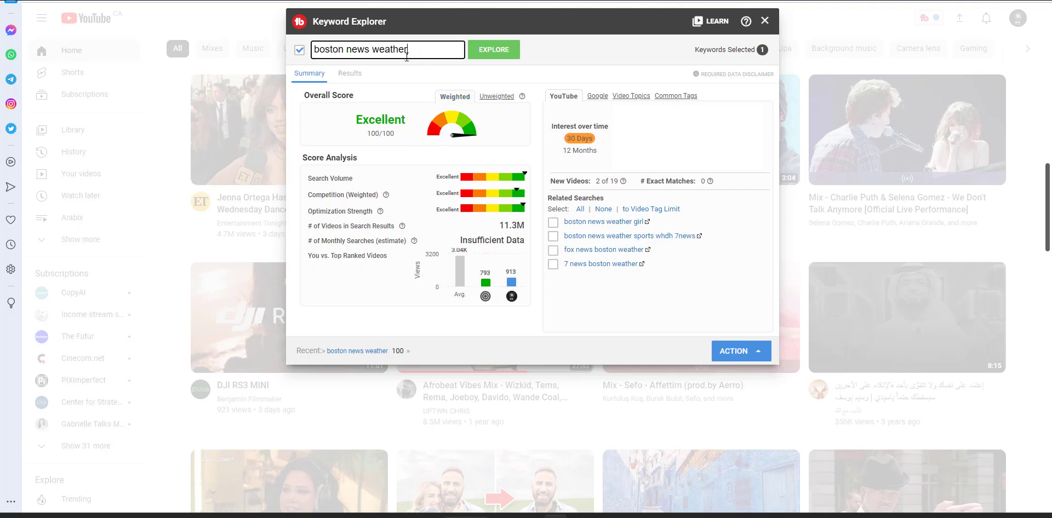
Replace the keyword with "vlogs" and explore it
{"action": "left_click_drag", "start_coordinate": [412, 50], "coordinate": [313, 50]}
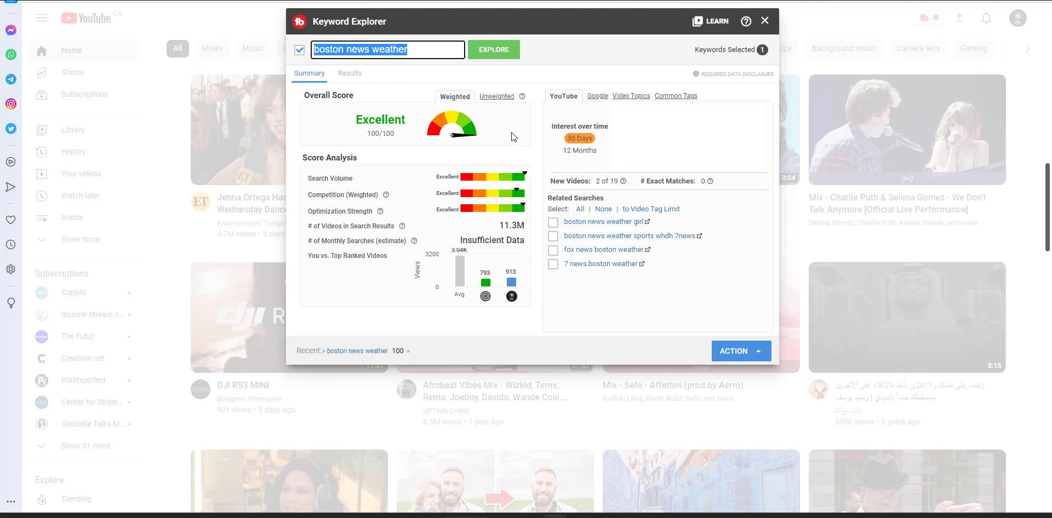
{"action": "left_click", "coordinate": [417, 49]}
{"action": "type", "text": "vlogs"}
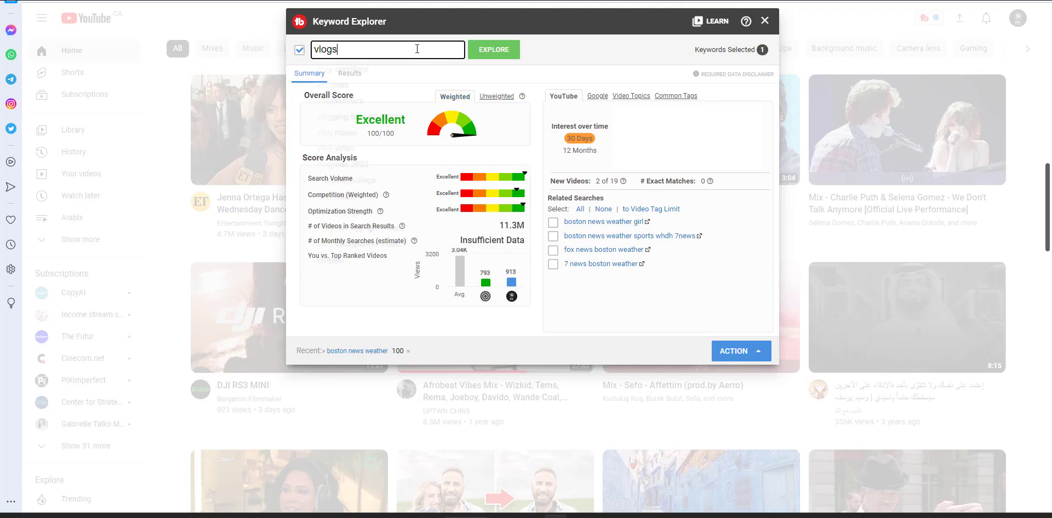
{"action": "key", "text": "Return"}
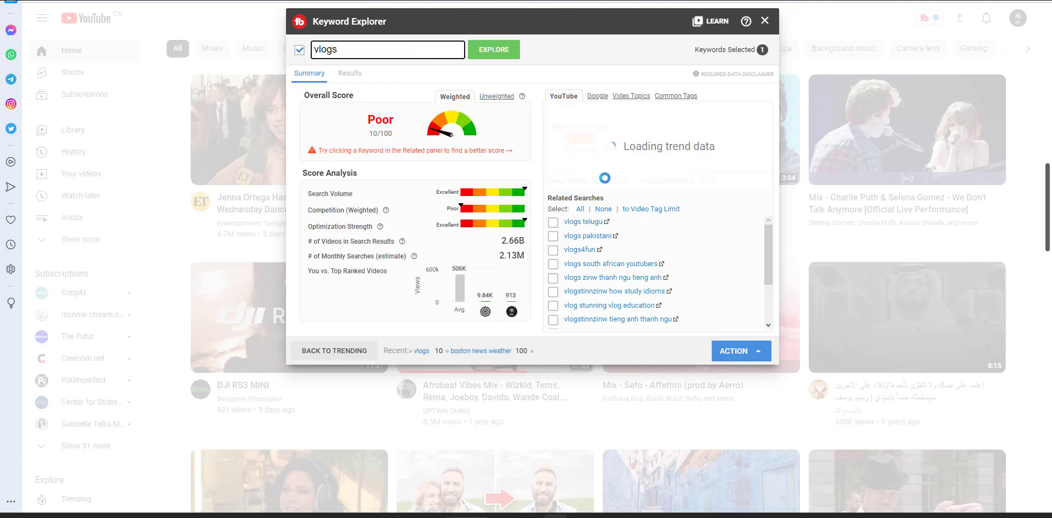
Show the unweighted score for "vlogs" and examine its overall rating, video count and estimated monthly searches
{"action": "scroll", "coordinate": [490, 103], "scroll_direction": "down", "scroll_amount": 2}
{"action": "left_click", "coordinate": [488, 98]}
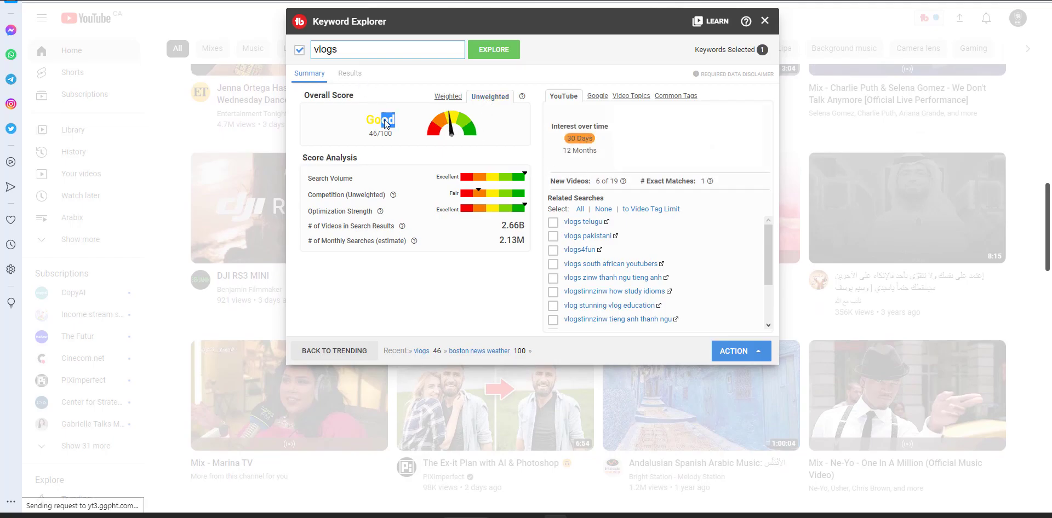
{"action": "left_click_drag", "start_coordinate": [505, 241], "coordinate": [501, 244]}
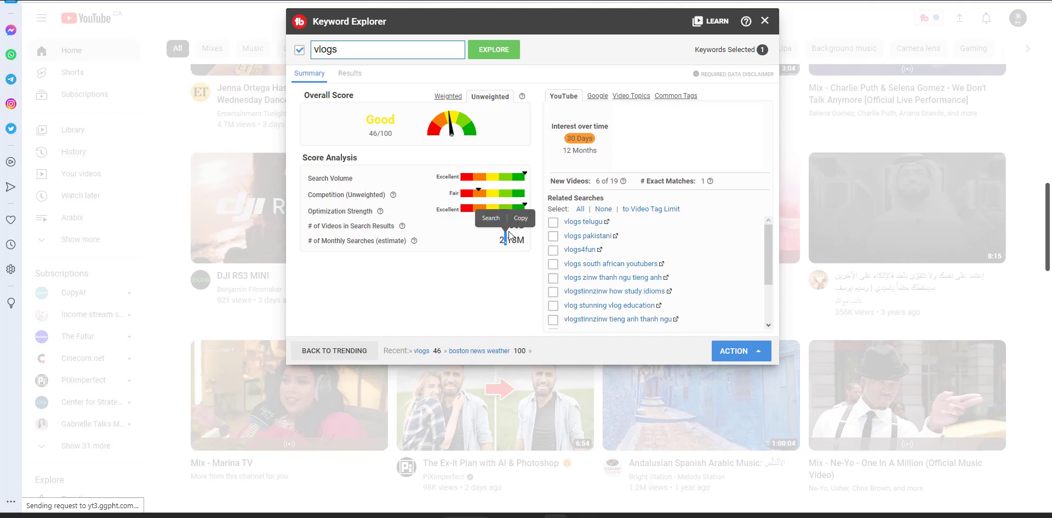
{"action": "left_click", "coordinate": [511, 228]}
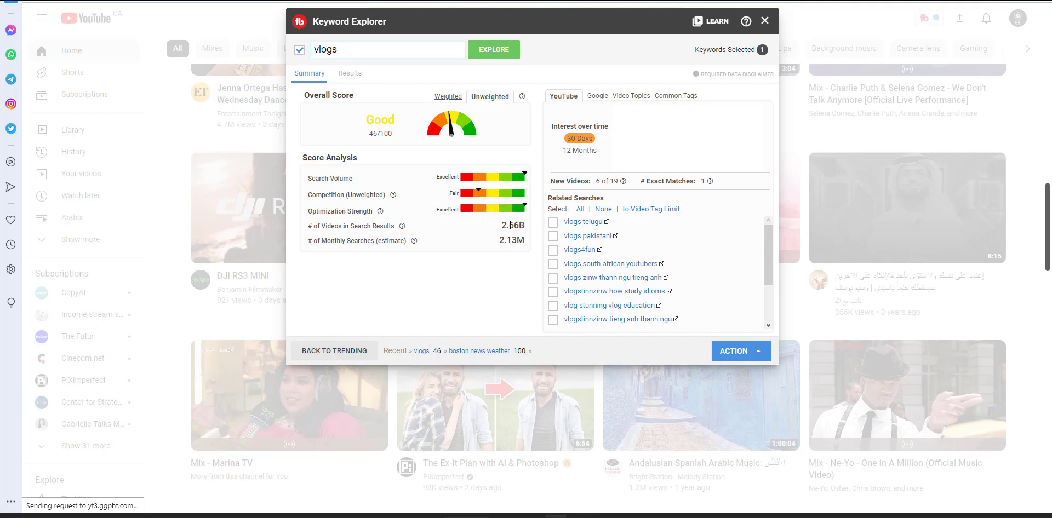
{"action": "left_click", "coordinate": [512, 222]}
Look through the related searches for "vlogs" and set the interest-over-time range to 12 Months
{"action": "left_click_drag", "start_coordinate": [769, 231], "coordinate": [741, 256]}
{"action": "scroll", "coordinate": [739, 249], "scroll_direction": "up", "scroll_amount": 2}
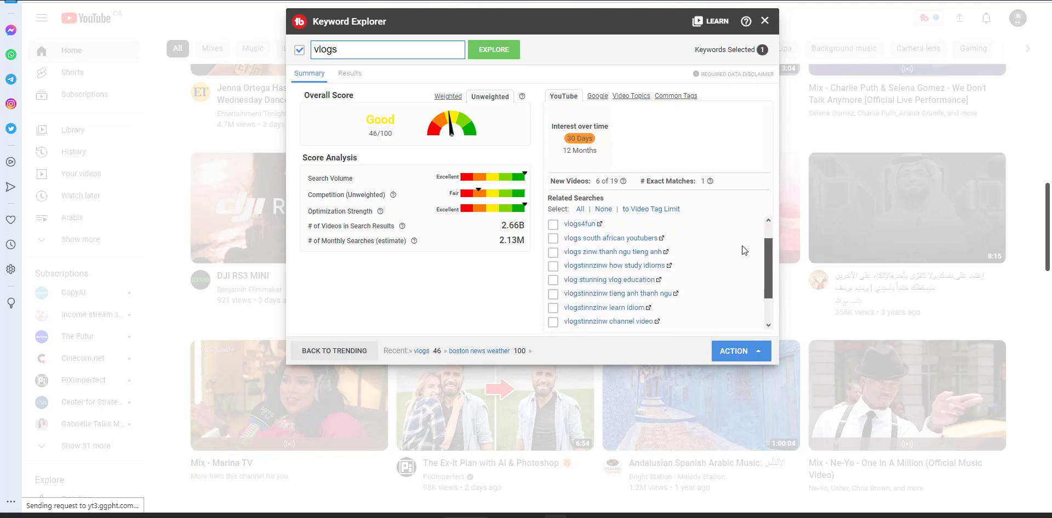
{"action": "scroll", "coordinate": [721, 233], "scroll_direction": "down", "scroll_amount": 2}
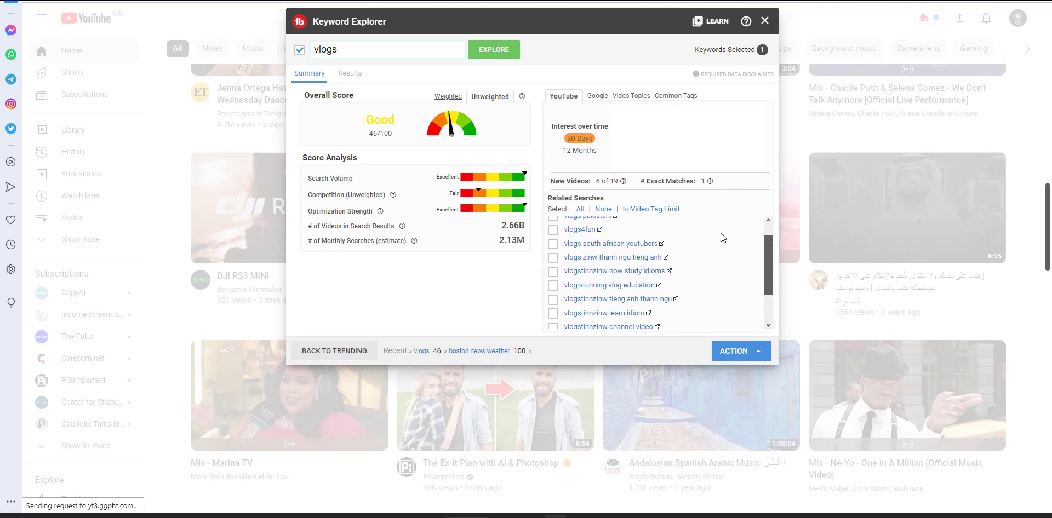
{"action": "left_click", "coordinate": [586, 154]}
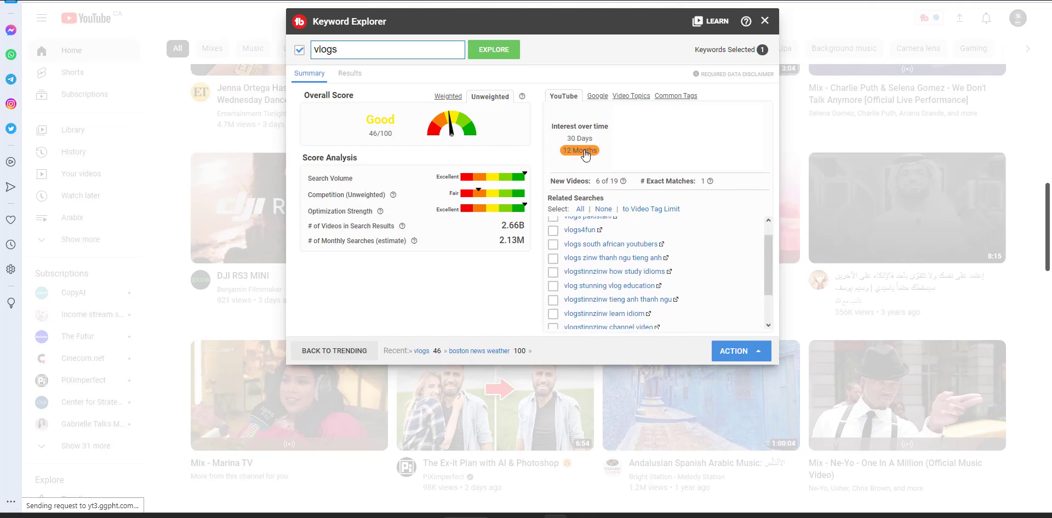
{"action": "left_click_drag", "start_coordinate": [764, 247], "coordinate": [768, 228]}
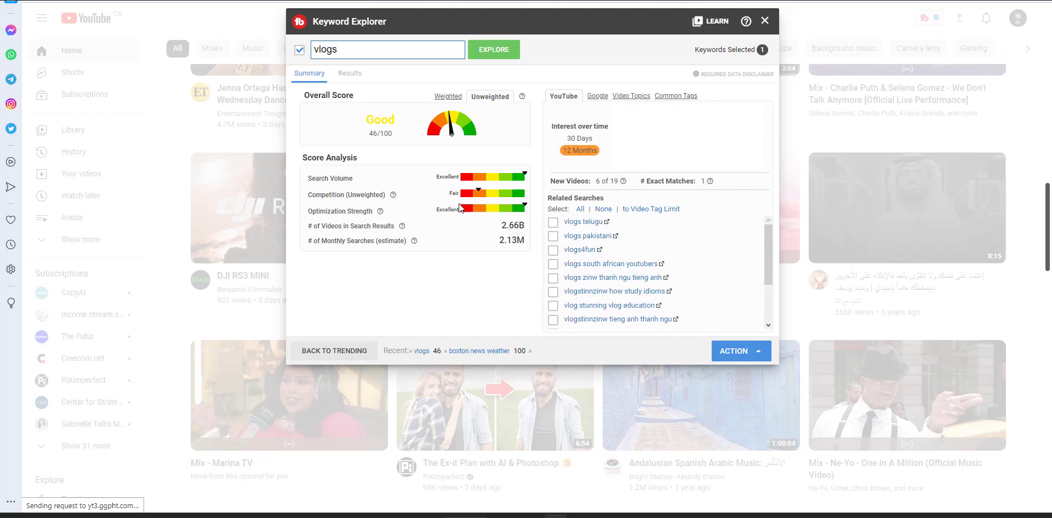
Review the full related searches list for "vlogs" down to its last entry, and close the Keyword Explorer
{"action": "left_click_drag", "start_coordinate": [347, 50], "coordinate": [313, 57]}
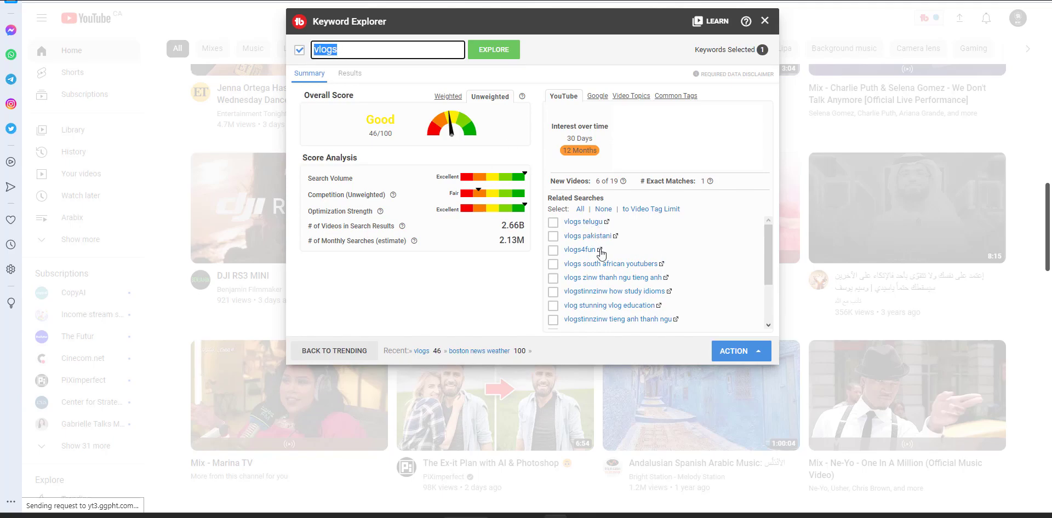
{"action": "scroll", "coordinate": [603, 269], "scroll_direction": "down", "scroll_amount": 1}
{"action": "scroll", "coordinate": [603, 270], "scroll_direction": "down", "scroll_amount": 1}
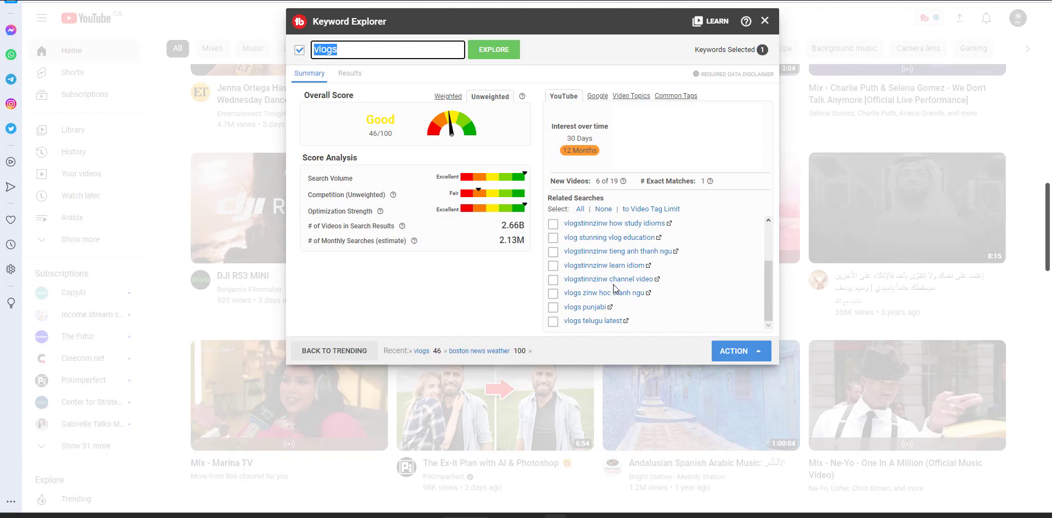
{"action": "left_click_drag", "start_coordinate": [767, 279], "coordinate": [753, 210]}
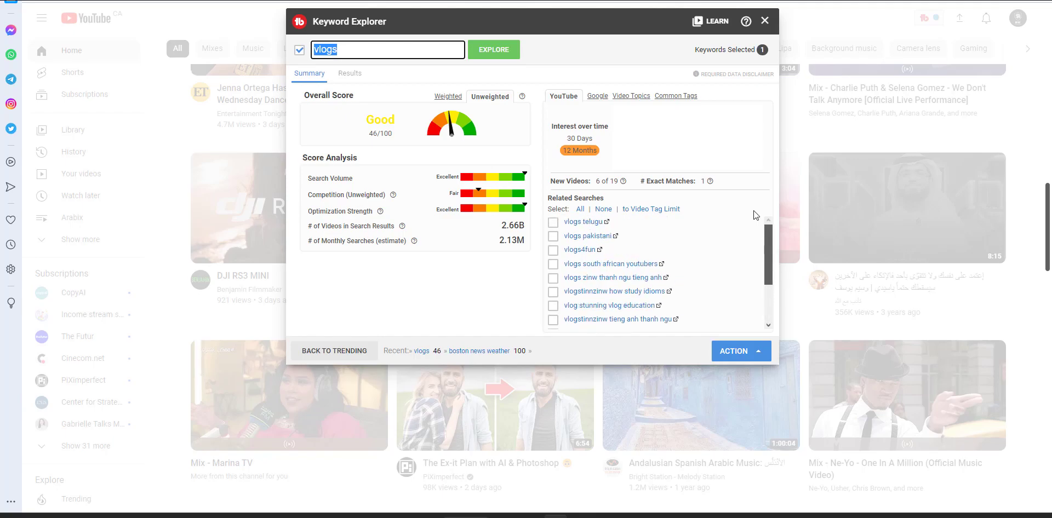
{"action": "left_click", "coordinate": [765, 21]}
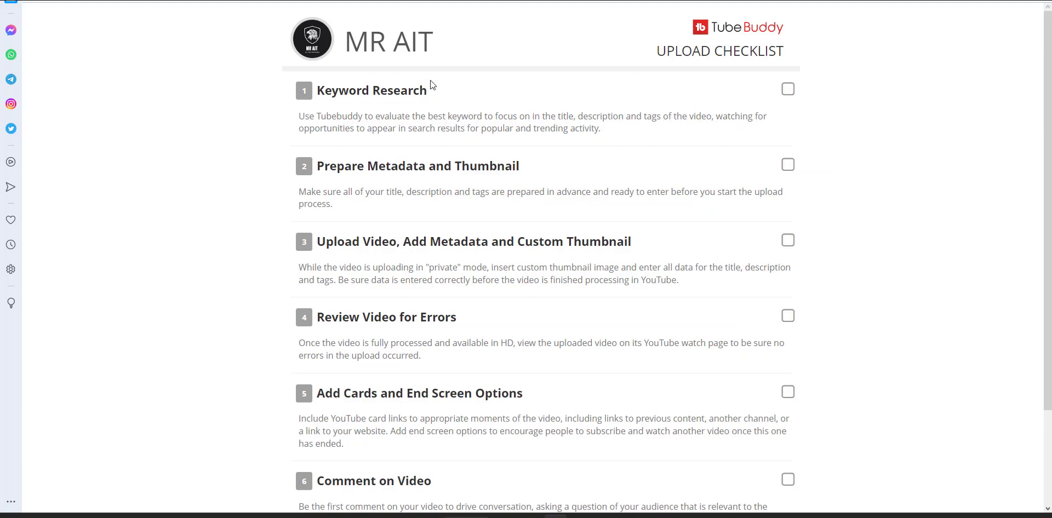
Survey the whole TubeBuddy upload checklist and read its Keyword Research item
{"action": "scroll", "coordinate": [555, 214], "scroll_direction": "down", "scroll_amount": 2}
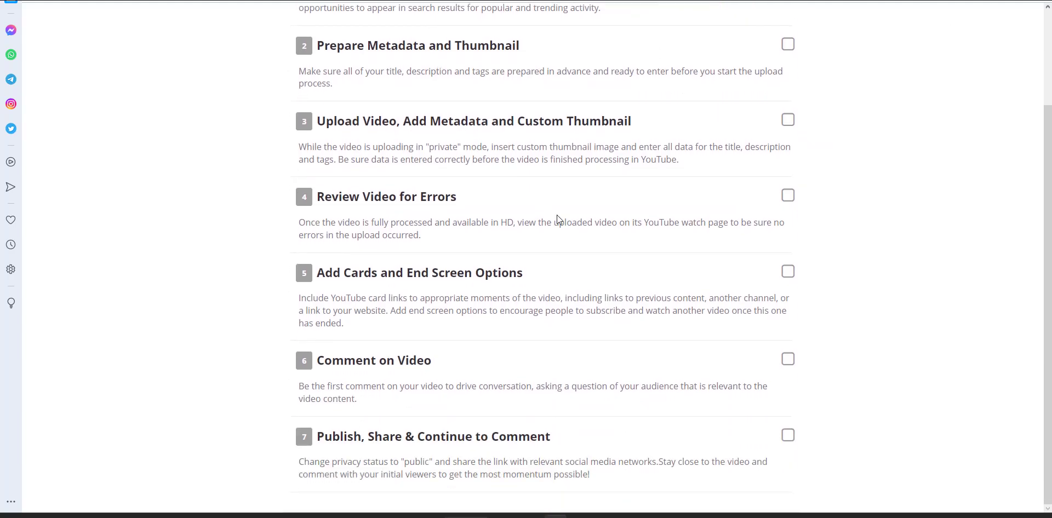
{"action": "scroll", "coordinate": [682, 288], "scroll_direction": "up", "scroll_amount": 2}
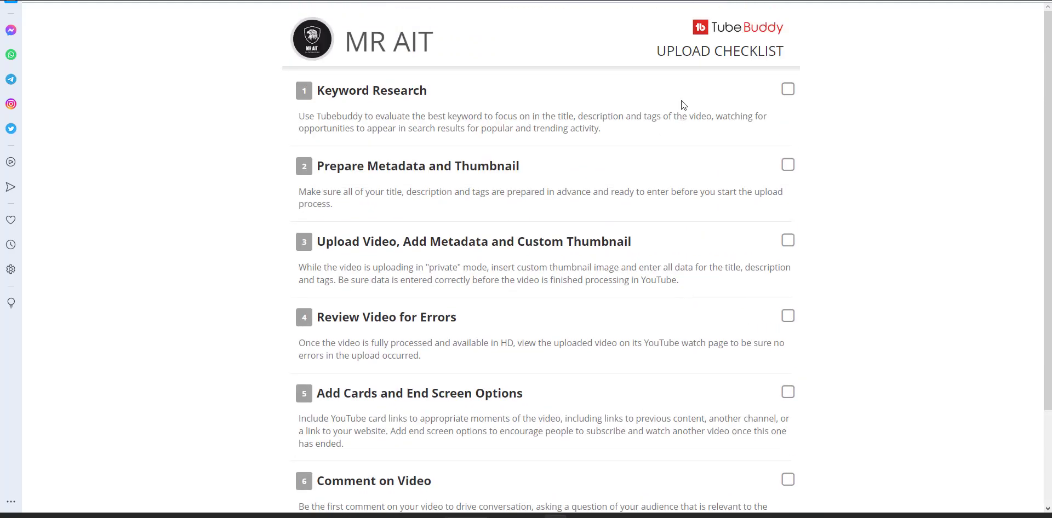
{"action": "left_click_drag", "start_coordinate": [477, 98], "coordinate": [294, 77]}
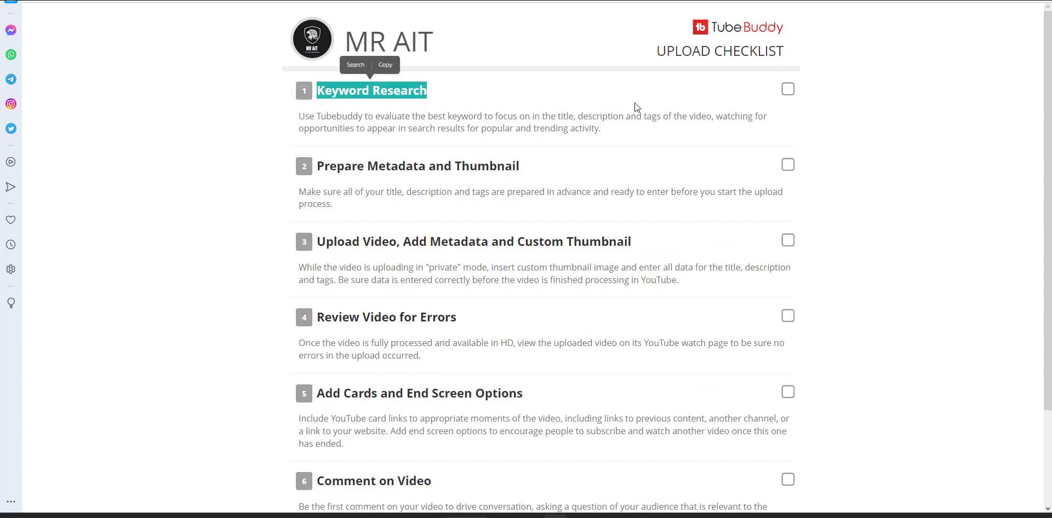
{"action": "left_click", "coordinate": [530, 76]}
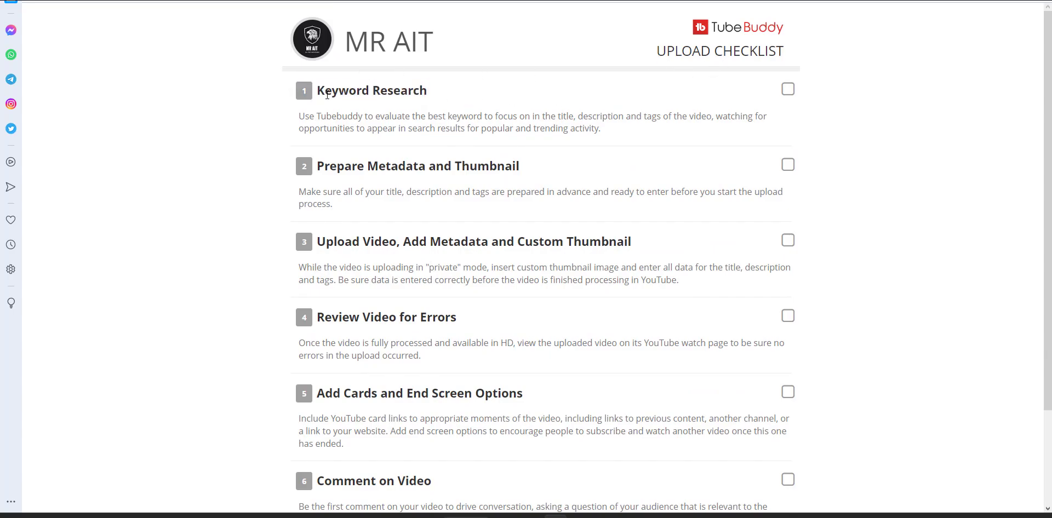
{"action": "left_click_drag", "start_coordinate": [313, 89], "coordinate": [709, 147]}
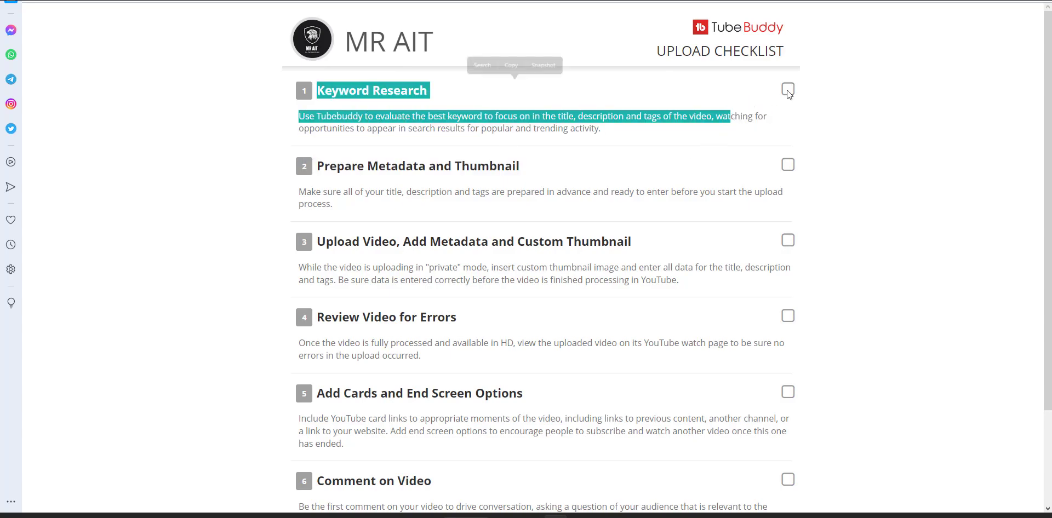
{"action": "left_click", "coordinate": [689, 164]}
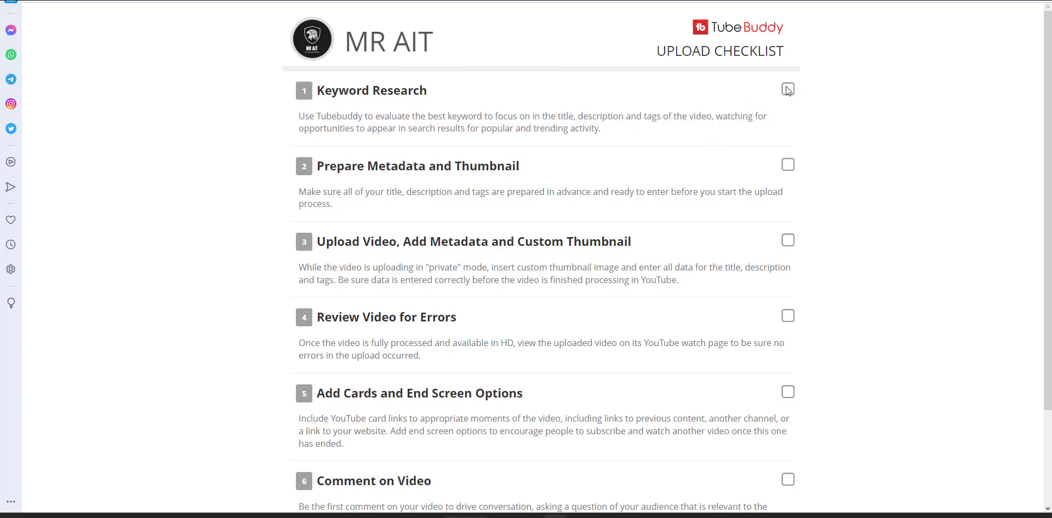
{"action": "left_click_drag", "start_coordinate": [318, 89], "coordinate": [711, 122]}
Read the Prepare Metadata and Thumbnail item of the upload checklist
{"action": "scroll", "coordinate": [657, 129], "scroll_direction": "down", "scroll_amount": 1}
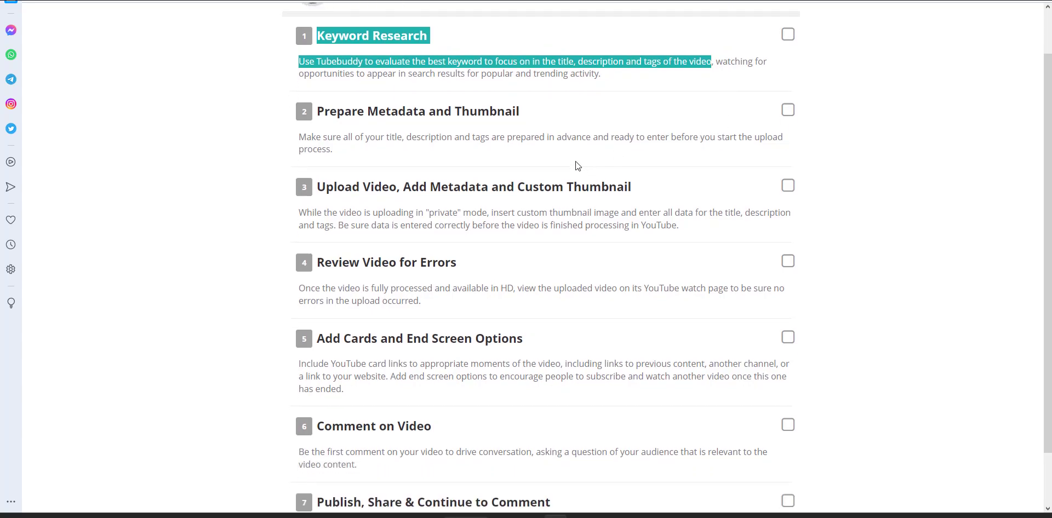
{"action": "left_click_drag", "start_coordinate": [317, 112], "coordinate": [530, 113]}
{"action": "left_click_drag", "start_coordinate": [427, 113], "coordinate": [367, 112]}
{"action": "left_click_drag", "start_coordinate": [406, 139], "coordinate": [548, 138]}
{"action": "left_click", "coordinate": [578, 138]}
Read the checklist items on uploading the video with metadata and custom thumbnail and on reviewing the video for errors
{"action": "scroll", "coordinate": [577, 143], "scroll_direction": "down", "scroll_amount": 1}
{"action": "left_click_drag", "start_coordinate": [313, 122], "coordinate": [691, 127]}
{"action": "left_click_drag", "start_coordinate": [423, 146], "coordinate": [482, 160]}
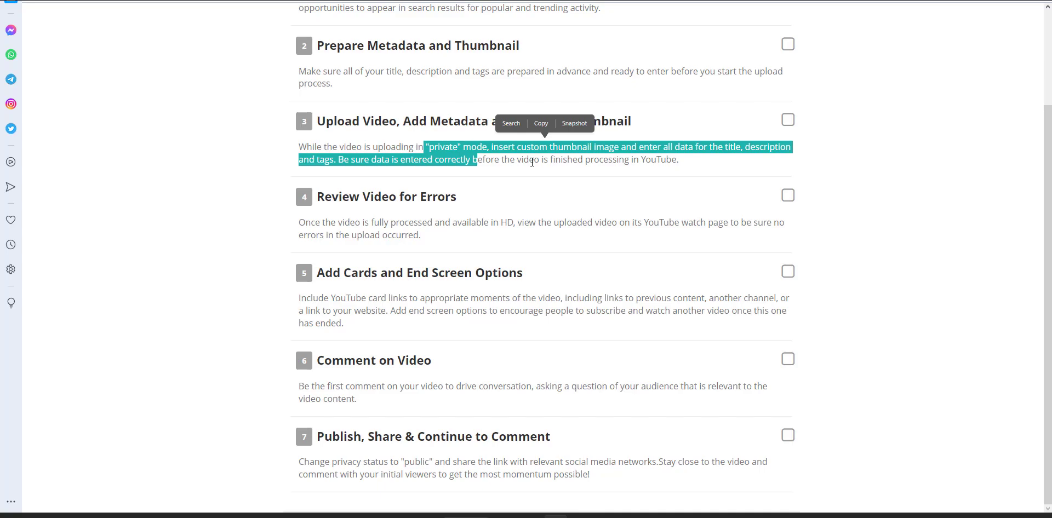
{"action": "left_click_drag", "start_coordinate": [332, 196], "coordinate": [435, 225]}
{"action": "left_click", "coordinate": [504, 245]}
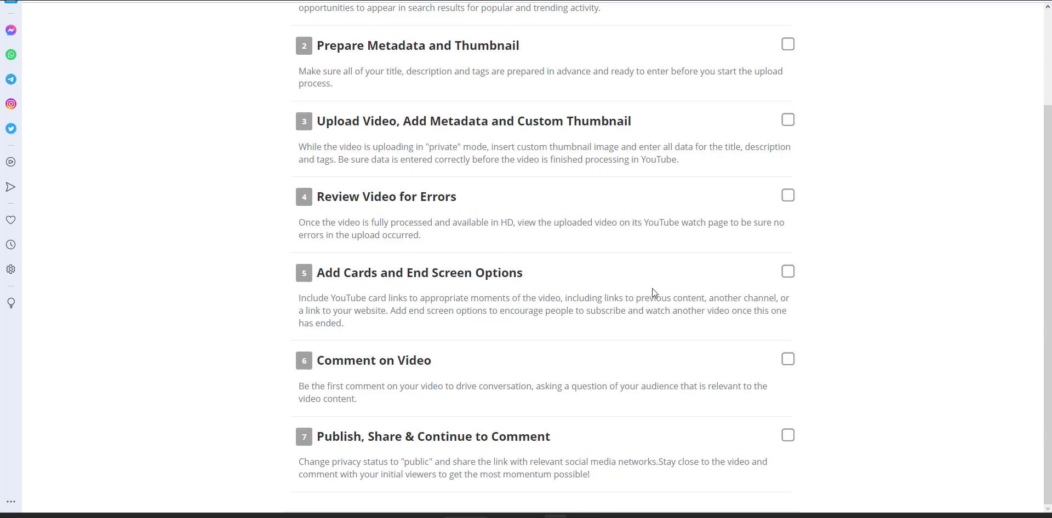
Read the checklist items on adding cards and end screen options and on commenting on the video
{"action": "left_click_drag", "start_coordinate": [326, 274], "coordinate": [395, 277]}
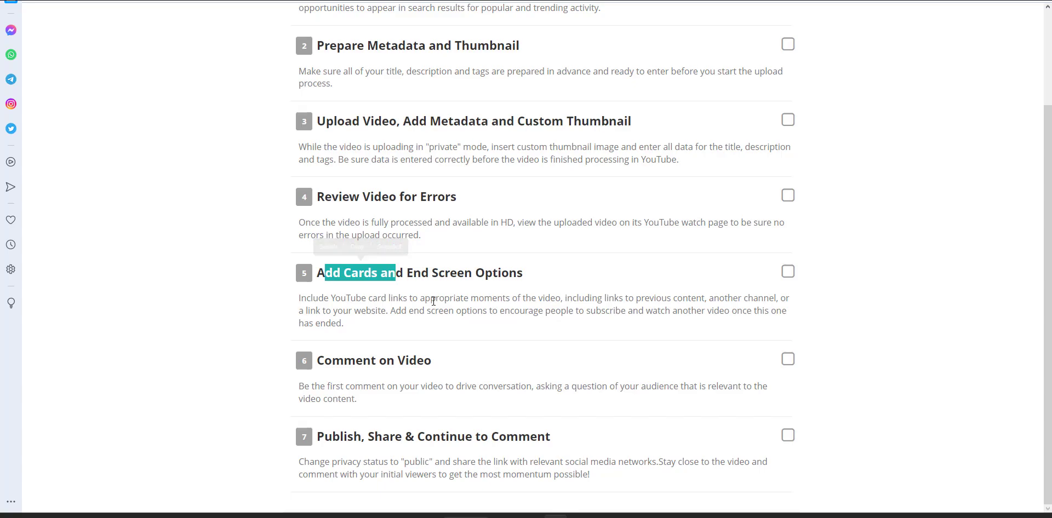
{"action": "left_click_drag", "start_coordinate": [446, 298], "coordinate": [507, 298]}
{"action": "left_click", "coordinate": [514, 347]}
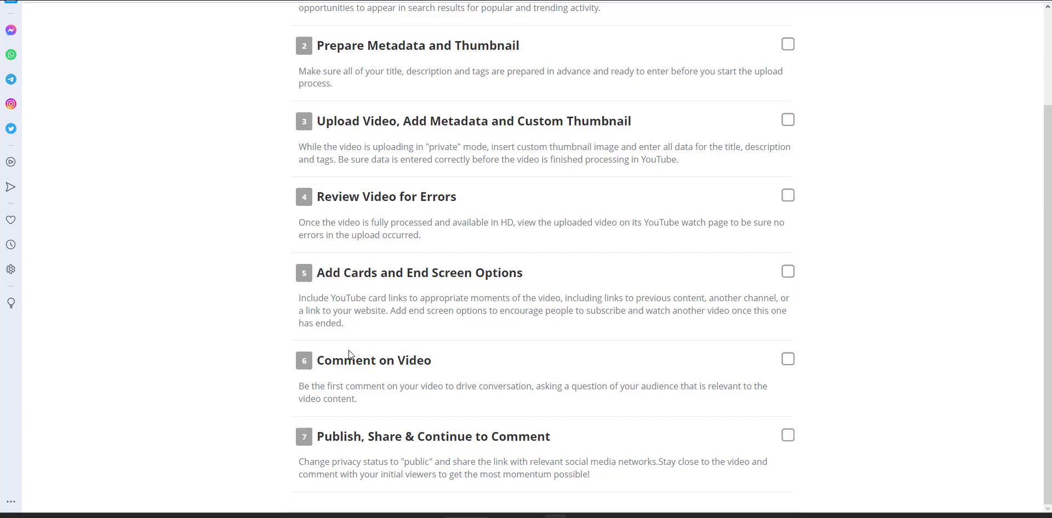
{"action": "left_click_drag", "start_coordinate": [342, 387], "coordinate": [365, 408]}
{"action": "left_click", "coordinate": [365, 408]}
Read the Publish, Share & Continue to Comment item at the end of the upload checklist
{"action": "left_click_drag", "start_coordinate": [374, 436], "coordinate": [589, 475]}
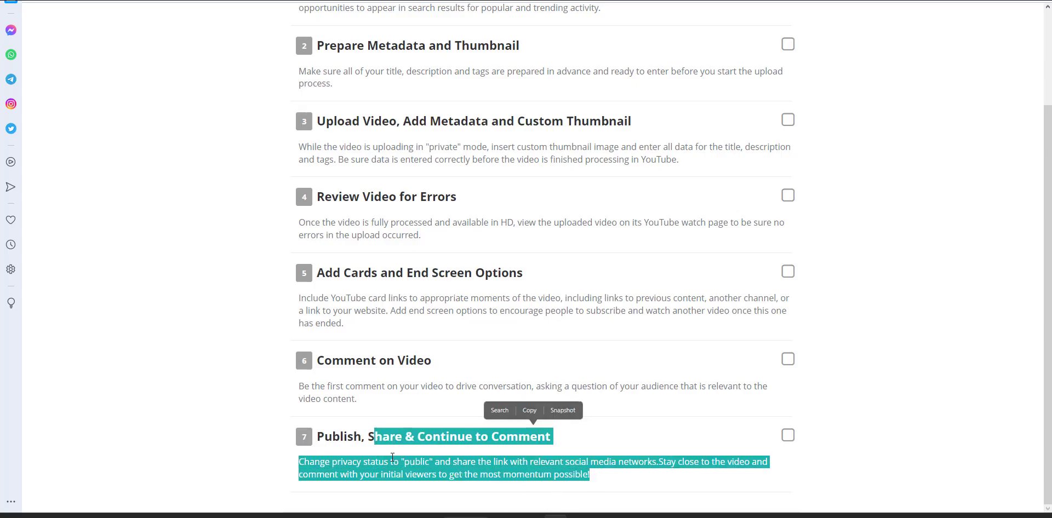
{"action": "left_click", "coordinate": [472, 465]}
{"action": "left_click_drag", "start_coordinate": [383, 436], "coordinate": [534, 440]}
{"action": "left_click", "coordinate": [544, 469]}
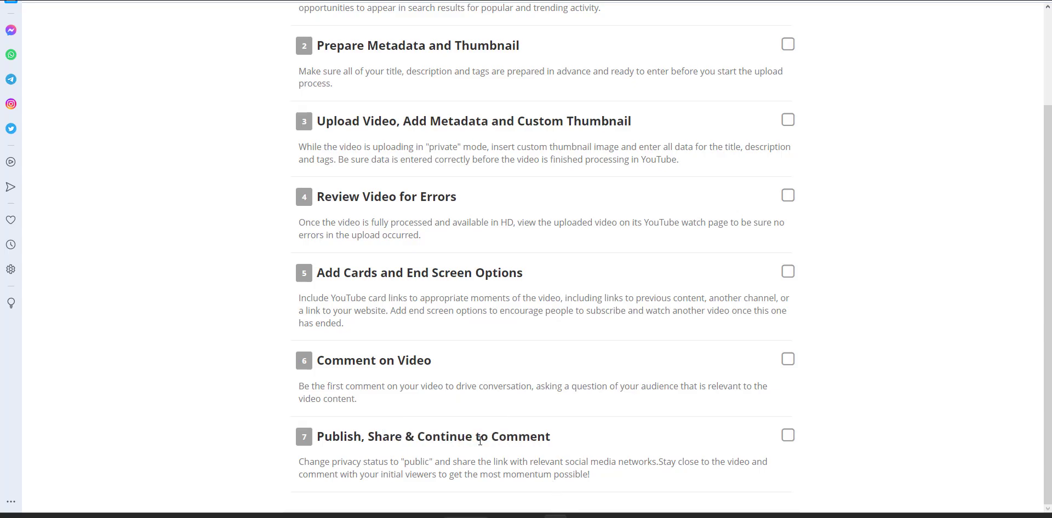
Review the whole upload checklist once more, from Keyword Research down to its last item
{"action": "scroll", "coordinate": [493, 365], "scroll_direction": "up", "scroll_amount": 2}
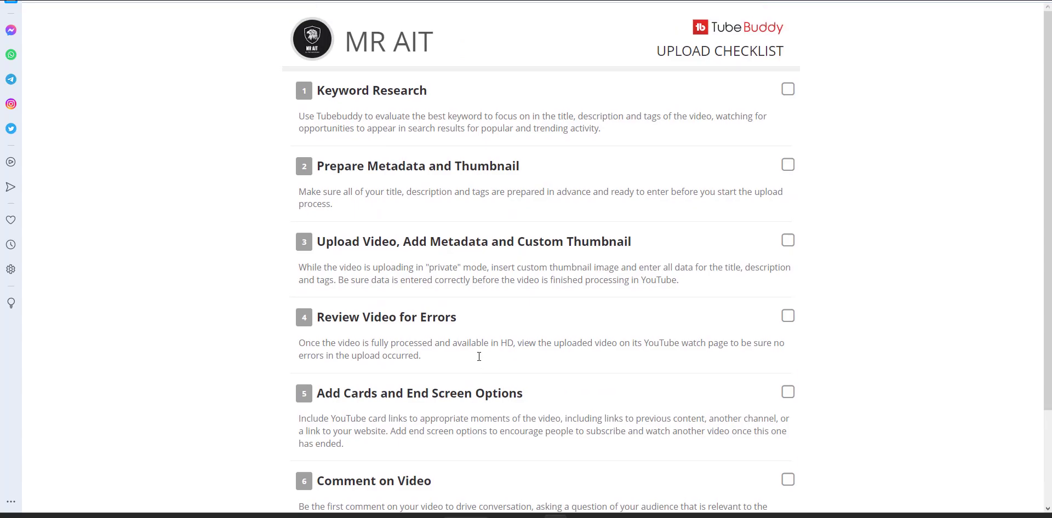
{"action": "scroll", "coordinate": [477, 241], "scroll_direction": "down", "scroll_amount": 2}
{"action": "scroll", "coordinate": [520, 165], "scroll_direction": "up", "scroll_amount": 2}
{"action": "left_click_drag", "start_coordinate": [597, 88], "coordinate": [866, 287]}
{"action": "left_click", "coordinate": [530, 211]}
{"action": "scroll", "coordinate": [525, 230], "scroll_direction": "down", "scroll_amount": 2}
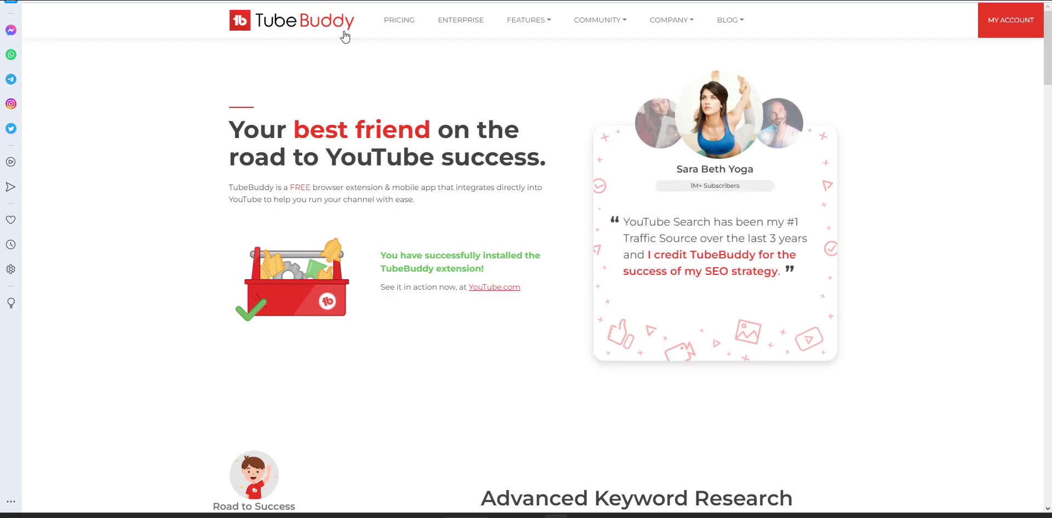
Read the introduction on the TubeBuddy homepage, from the main headline down to the extension installation notice
{"action": "left_click_drag", "start_coordinate": [229, 129], "coordinate": [382, 130]}
{"action": "left_click_drag", "start_coordinate": [399, 188], "coordinate": [512, 364]}
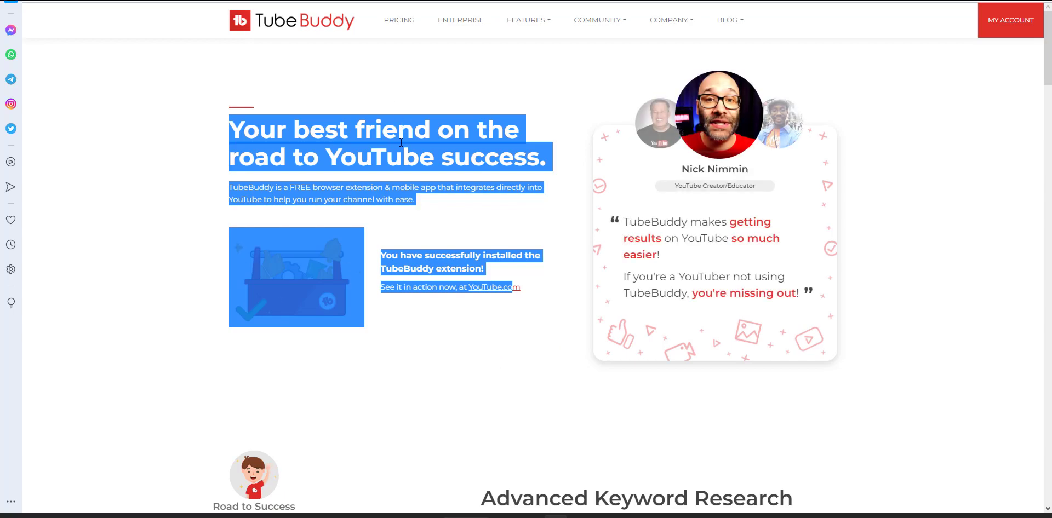
{"action": "left_click", "coordinate": [476, 359]}
{"action": "triple_click", "coordinate": [454, 363]}
{"action": "left_click", "coordinate": [498, 368]}
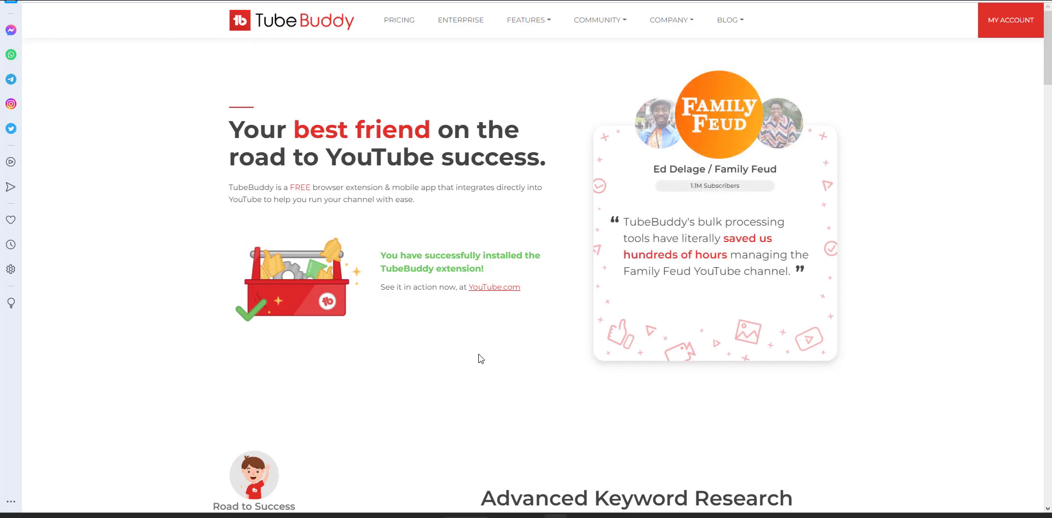
{"action": "left_click_drag", "start_coordinate": [337, 129], "coordinate": [537, 367]}
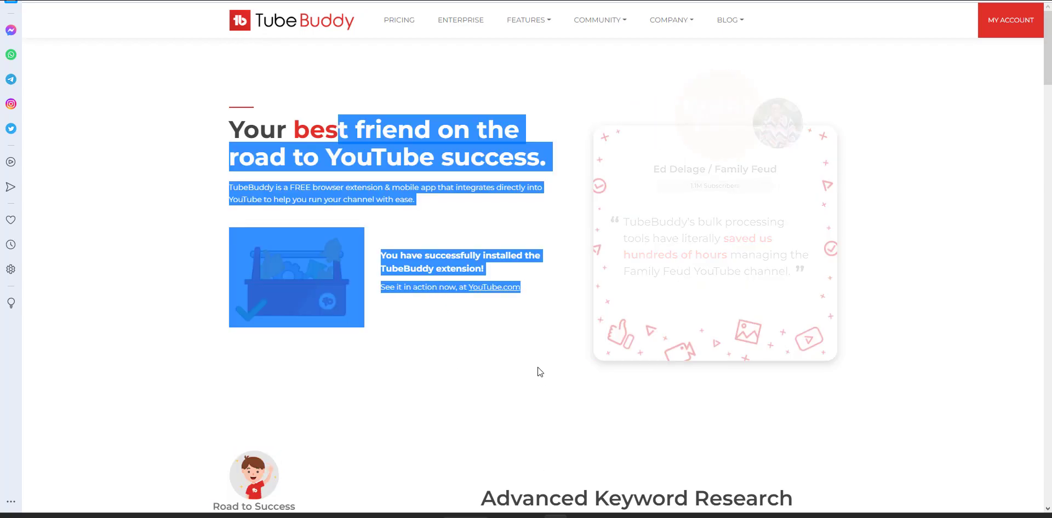